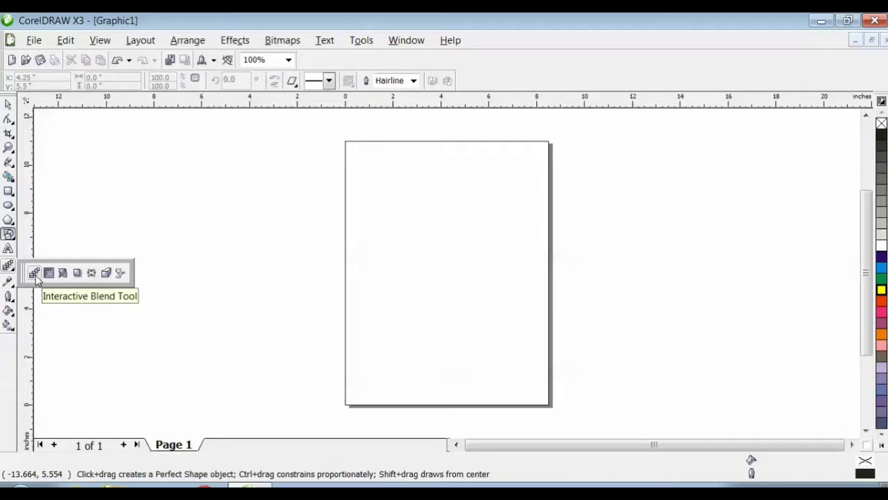
Draw a smiley face perfect shape about 4.5 inches wide to the left of the page and fill it yellow
left_click(19, 240)
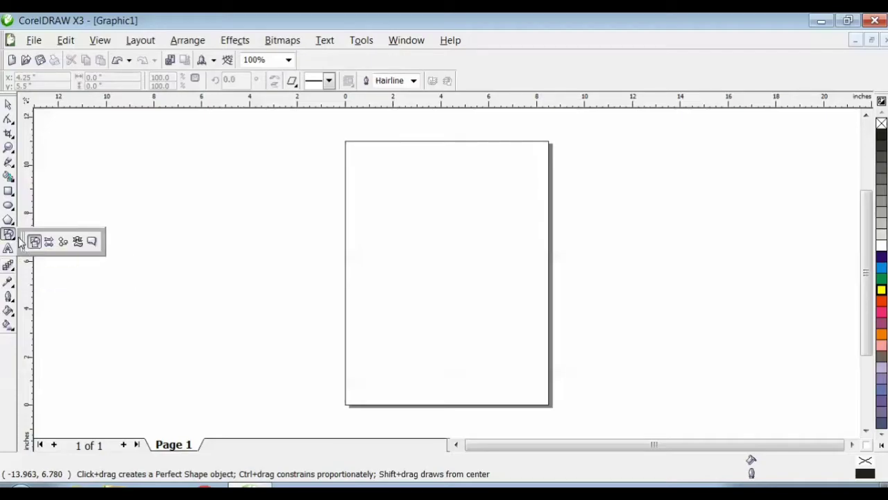
left_click(293, 82)
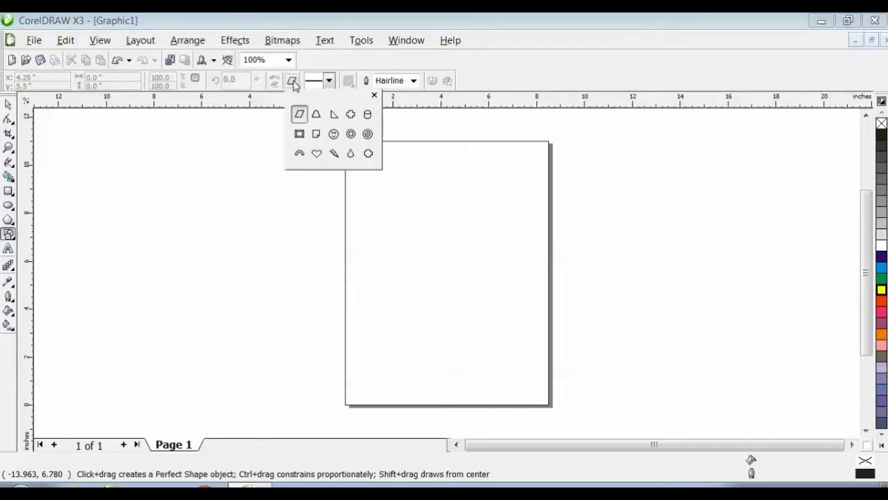
left_click(332, 132)
left_click_drag(115, 156, 229, 265)
mouse_move(169, 236)
left_mouse_down()
mouse_move(163, 205)
mouse_move(171, 252)
mouse_move(152, 237)
left_mouse_up()
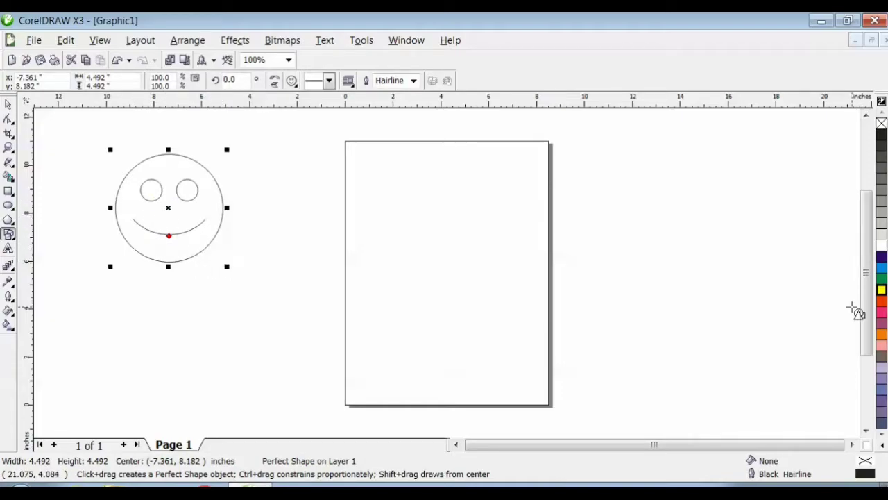
left_click(881, 290)
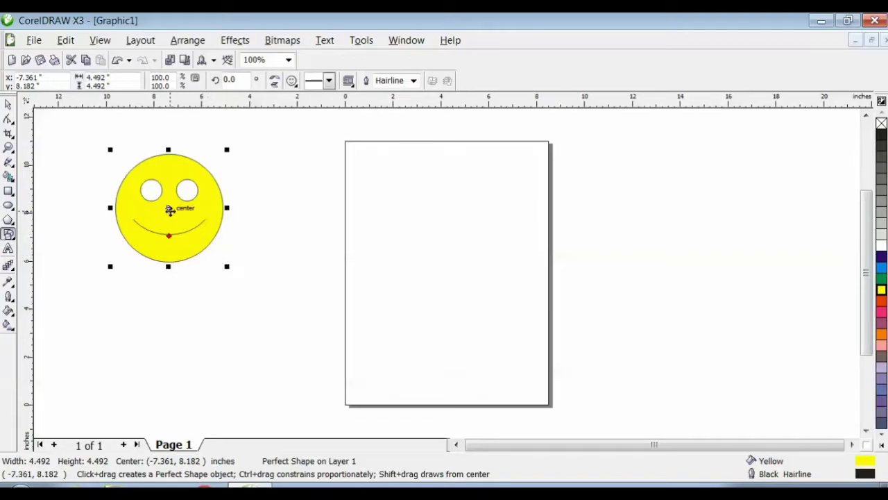
Copy the smiley face to the right of the page and make the copy a blue face with a frowning mouth
key("space")
left_click_drag(170, 209, 737, 217)
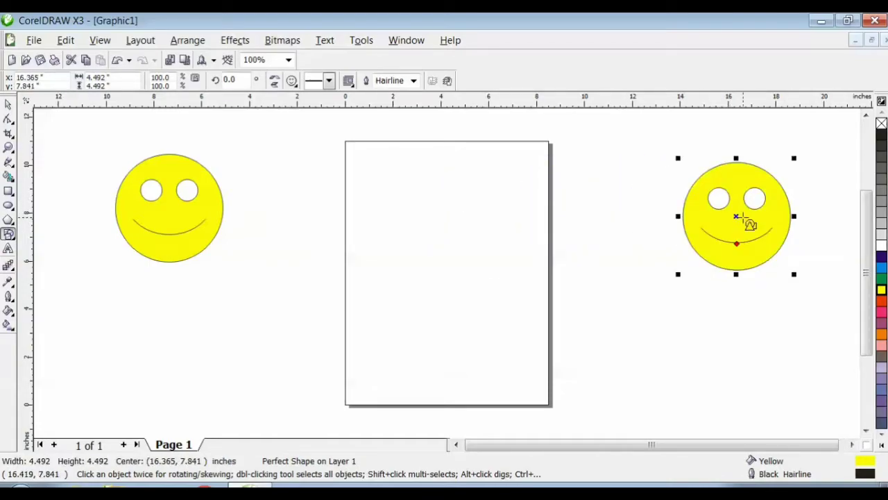
left_click(881, 257)
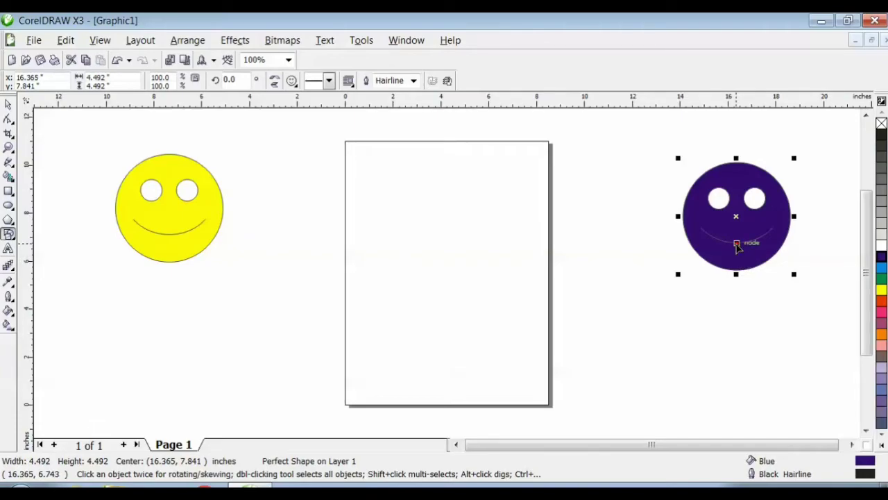
key("F10")
left_click_drag(737, 244, 738, 230)
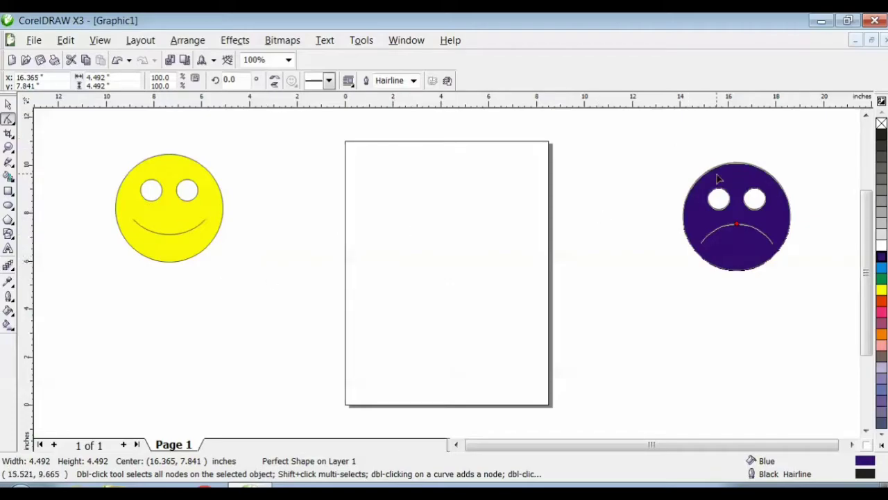
Blend the yellow smiling face into the blue frowning face using 10 blend steps
left_click(9, 266)
left_click_drag(170, 209, 737, 222)
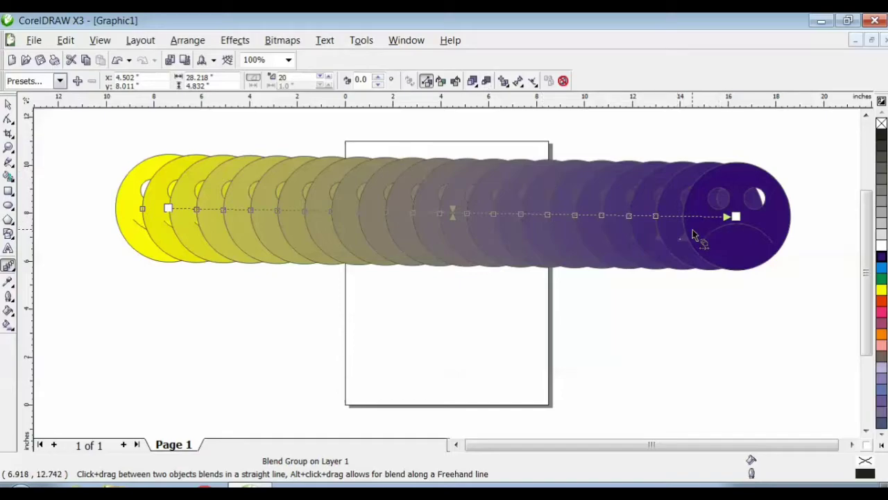
left_click(324, 77)
left_click(326, 77)
left_click(323, 84)
left_click(323, 83)
left_click(323, 83)
left_click(323, 83)
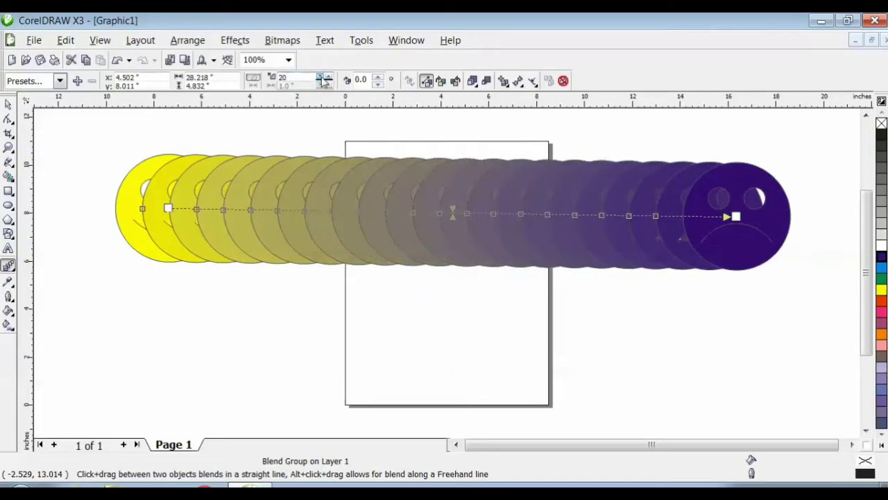
left_click(324, 83)
left_click(323, 84)
left_click(324, 84)
left_click(323, 84)
left_click(324, 83)
left_click(323, 83)
left_click(324, 83)
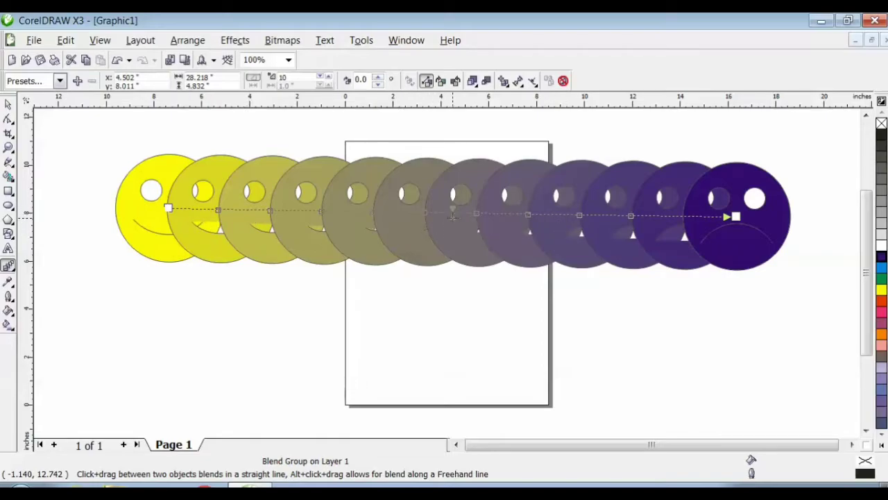
Experiment with the blend's acceleration in both directions, leaving the intermediate faces bunched moderately towards the yellow face
left_click_drag(333, 212, 307, 208)
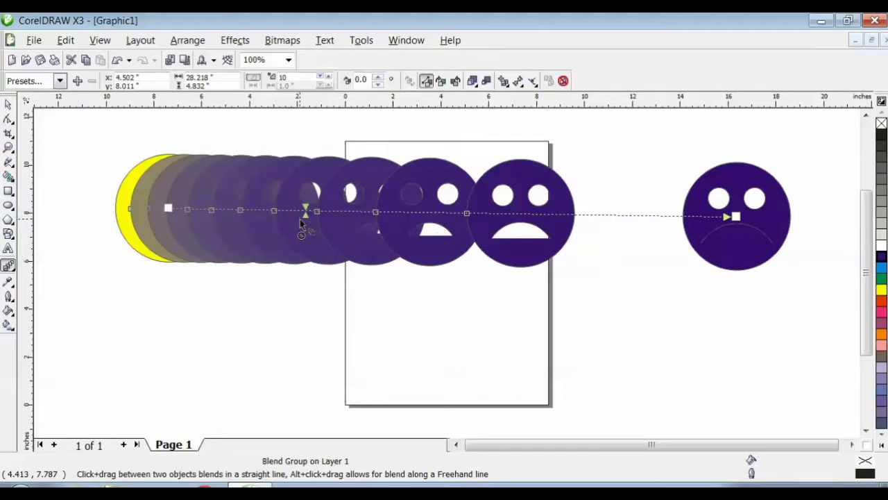
left_click_drag(305, 210, 368, 212)
left_click_drag(466, 212, 530, 213)
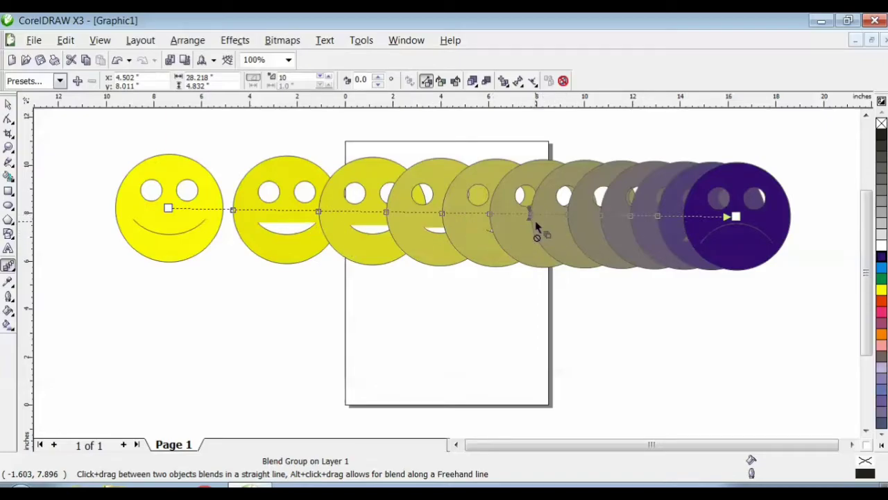
mouse_move(530, 215)
left_mouse_down()
mouse_move(379, 213)
mouse_move(390, 214)
left_mouse_up()
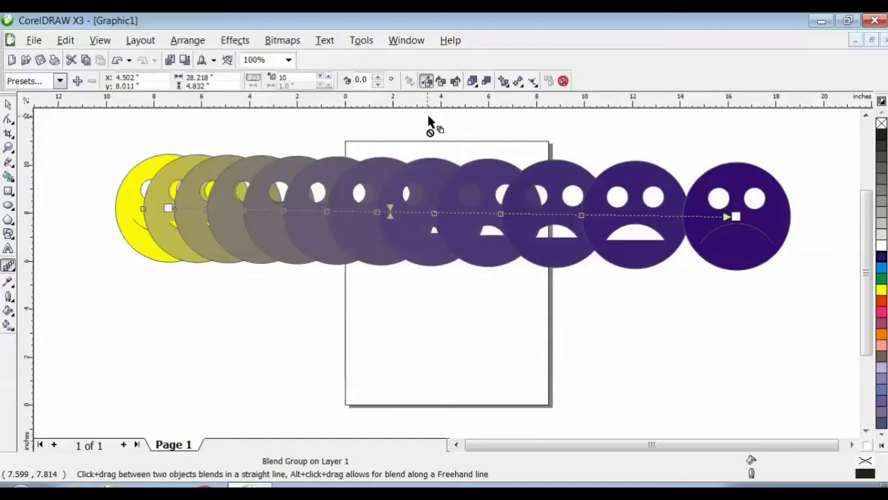
Try the clockwise and counterclockwise color progressions on the blend and return it to a direct blend
left_click(441, 82)
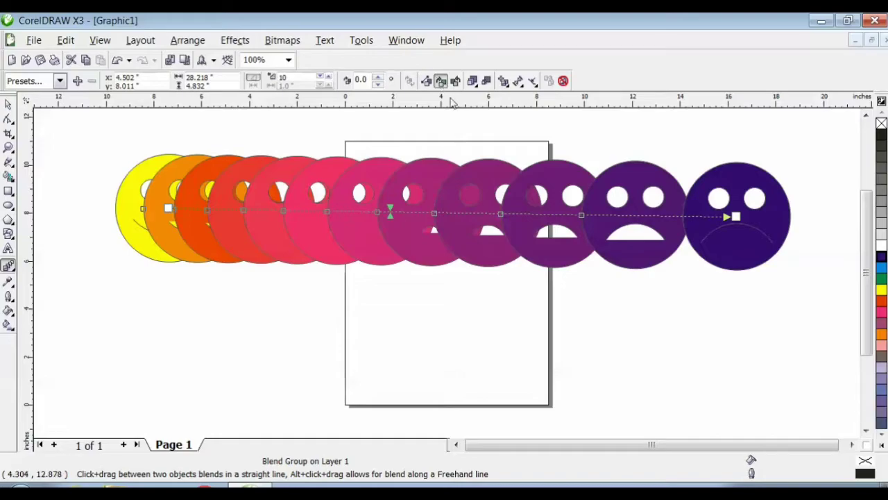
left_click(455, 81)
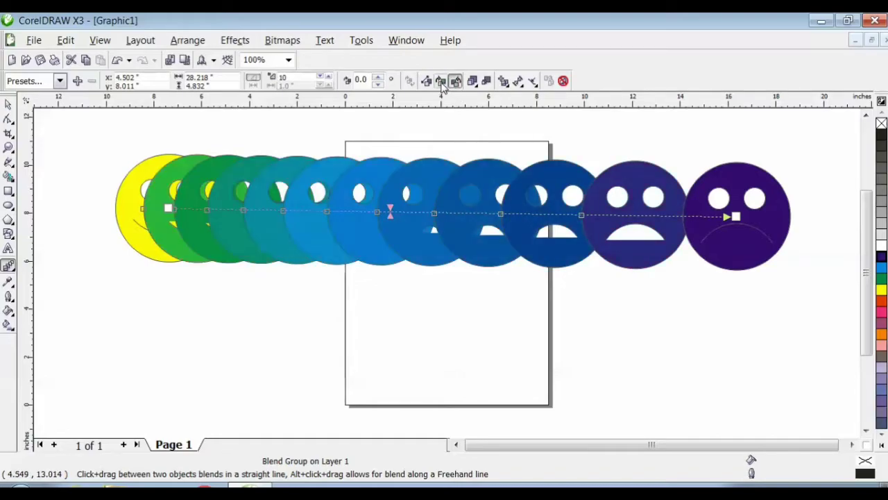
left_click(441, 81)
left_click(427, 81)
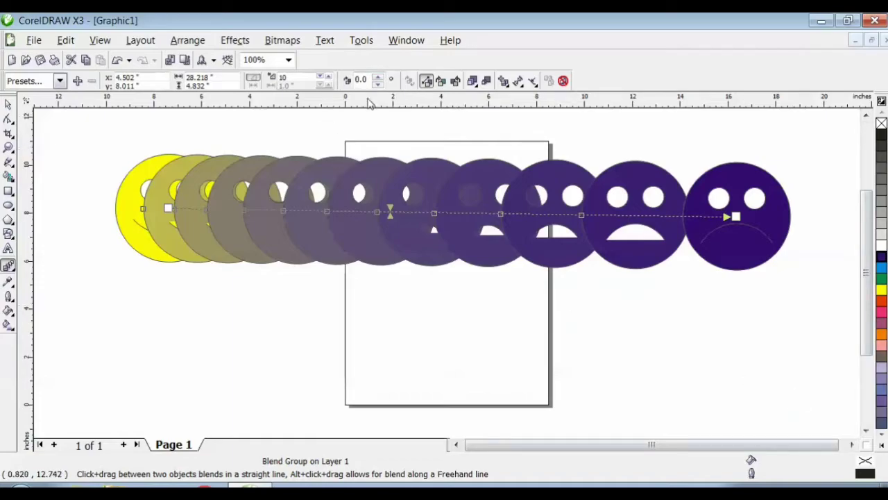
left_click_drag(378, 80, 379, 85)
Break the blend group apart and clear the selection
left_click(8, 104)
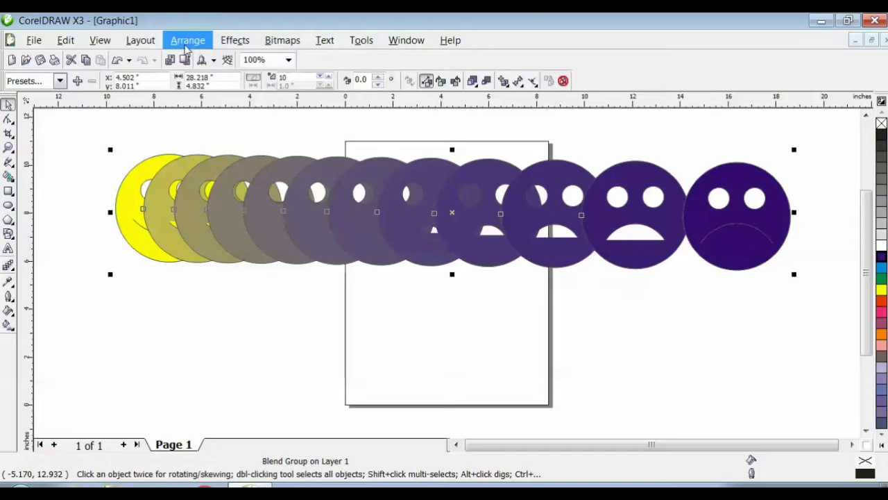
left_click(187, 43)
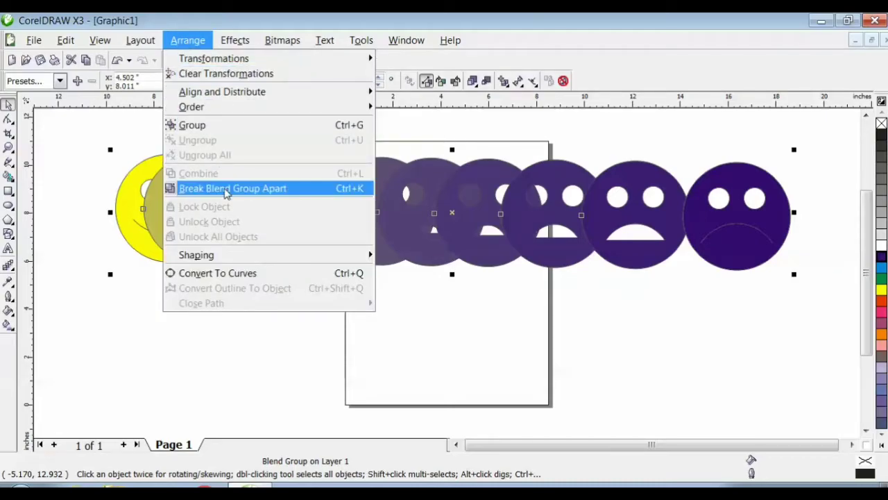
left_click(225, 188)
left_click(224, 309)
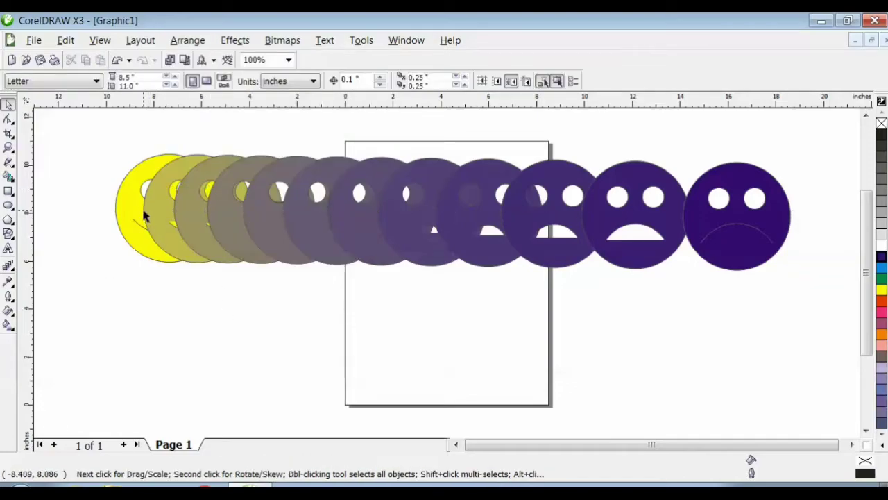
Move the yellow and blue end faces up and outward, and the group of intermediate faces down over the page's lower edge
left_click_drag(133, 206, 70, 165)
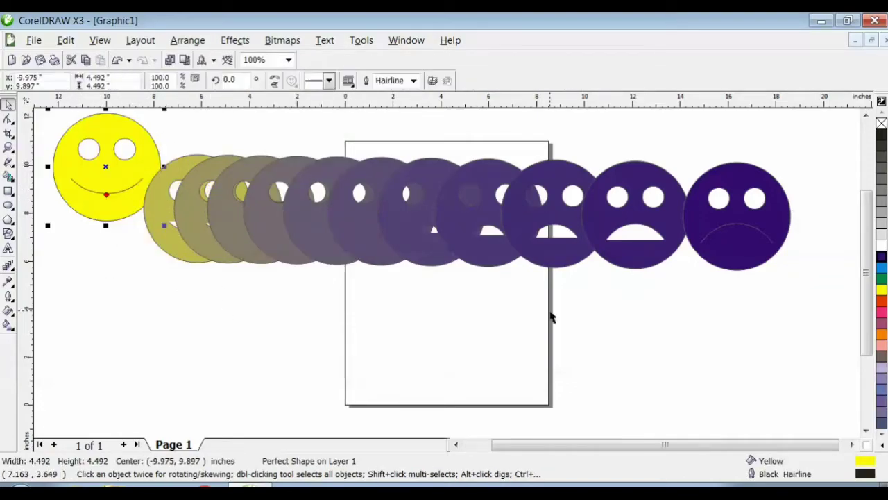
left_click_drag(760, 225, 820, 183)
left_click_drag(529, 195, 572, 361)
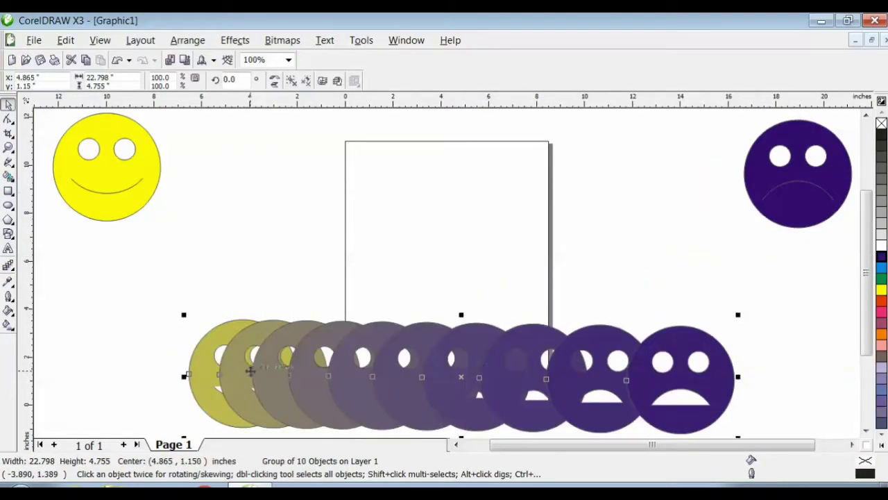
Ungroup the intermediate faces and spread out the three most yellowish ones below the yellow face
left_click(188, 42)
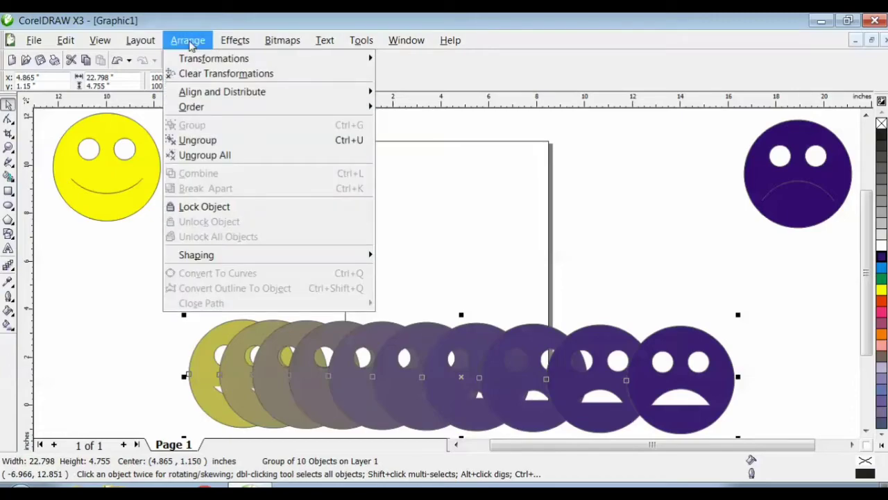
left_click(212, 142)
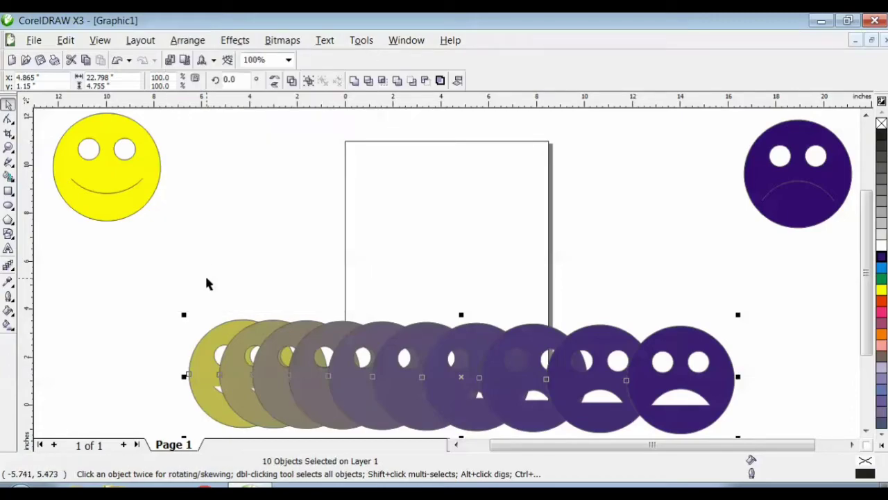
left_click(198, 368)
left_click_drag(198, 367, 81, 271)
left_click_drag(289, 383, 177, 387)
left_click_drag(265, 397, 234, 400)
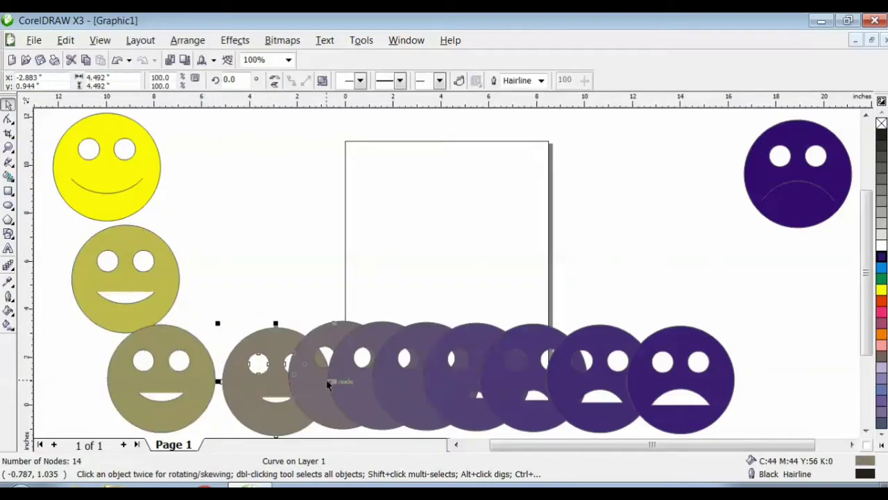
Separate the five overlapping grey and muted purple faces in the middle of the row so each one stands apart
left_click_drag(309, 379, 243, 270)
left_click_drag(364, 401, 367, 295)
left_click_drag(404, 369, 371, 370)
mouse_move(458, 385)
left_mouse_down()
mouse_move(498, 300)
mouse_move(467, 387)
left_mouse_up()
left_click_drag(522, 354, 512, 237)
left_click(495, 343)
left_click_drag(495, 343, 509, 345)
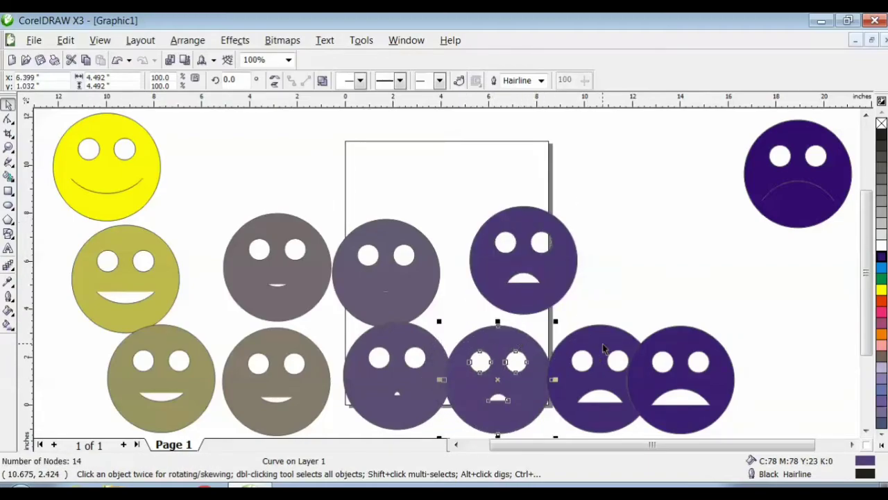
Arrange the purple faces below the blue frowning face and across the page's lower edge, completing a U-shaped color sequence
left_click_drag(725, 360, 831, 262)
left_click_drag(644, 374, 827, 381)
left_click_drag(558, 273, 711, 378)
left_click_drag(540, 385, 611, 338)
left_click_drag(406, 295, 439, 297)
left_click_drag(427, 375, 515, 385)
left_click_drag(441, 315, 407, 392)
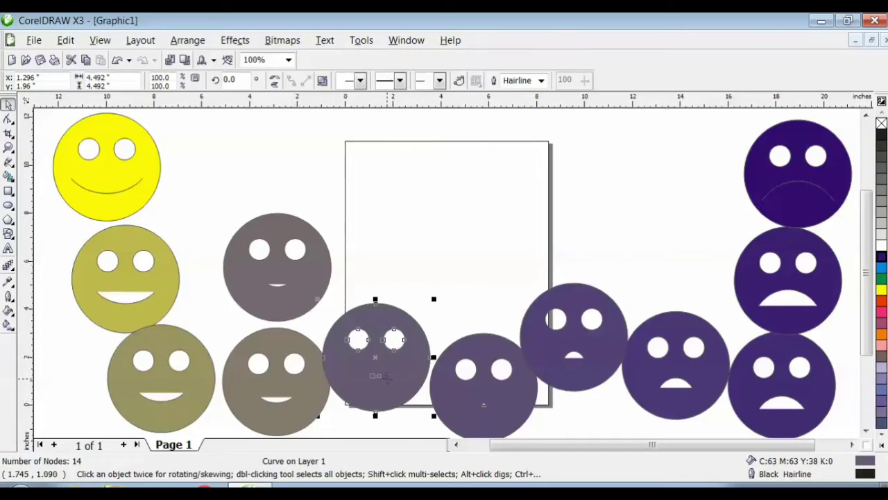
left_click(465, 419)
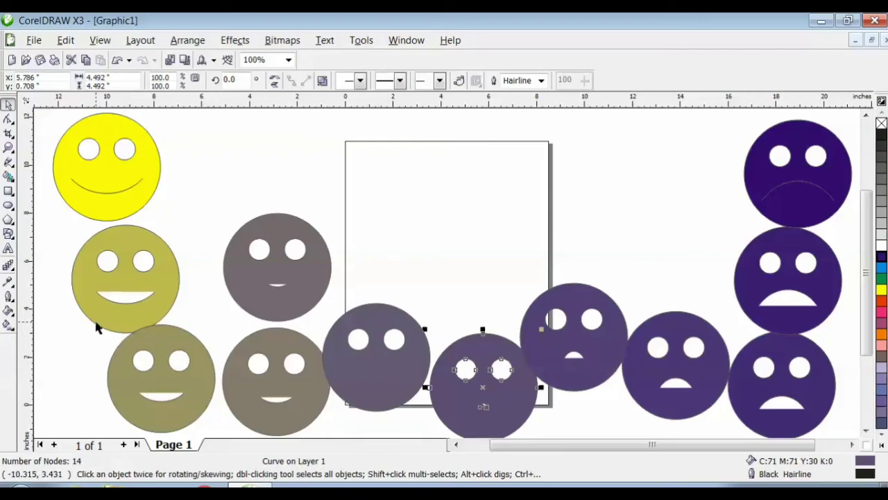
Open the set of interactive effect tools containing the Interactive Blend Tool
left_click(12, 270)
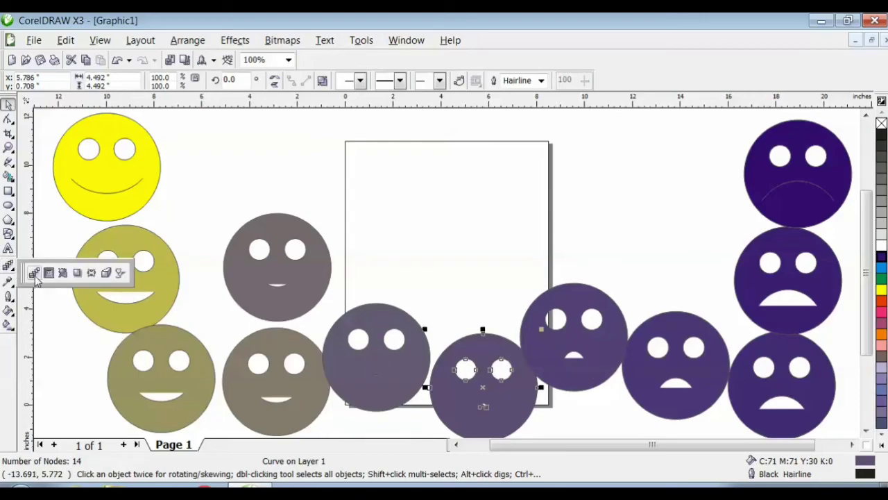